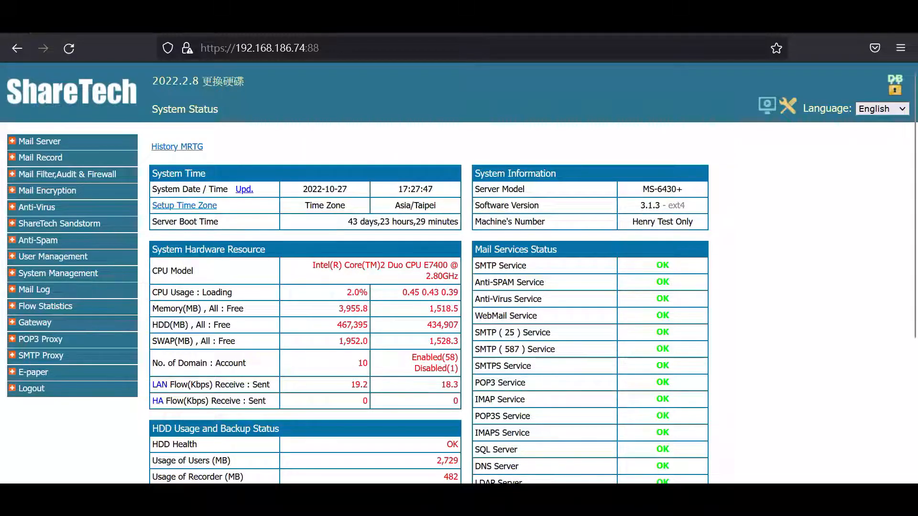
Open the Network Setup page under System Management
left_click(554, 497)
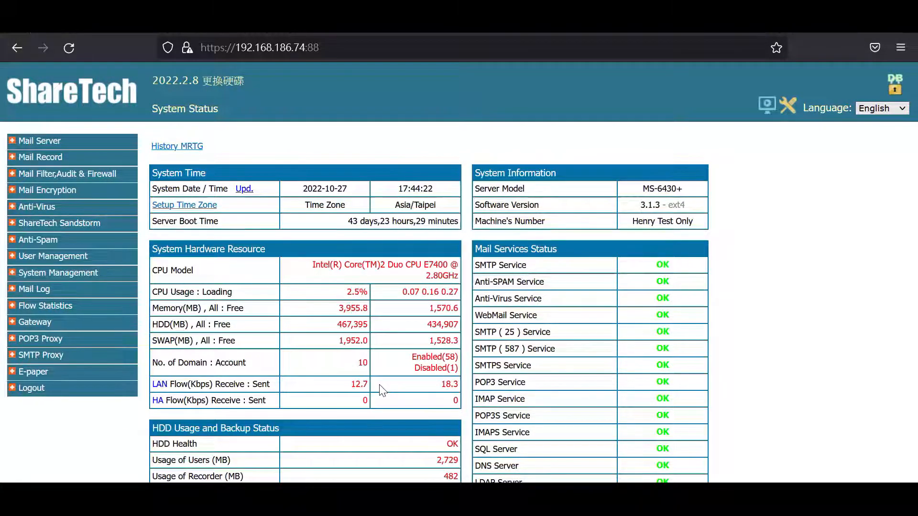
left_click(58, 272)
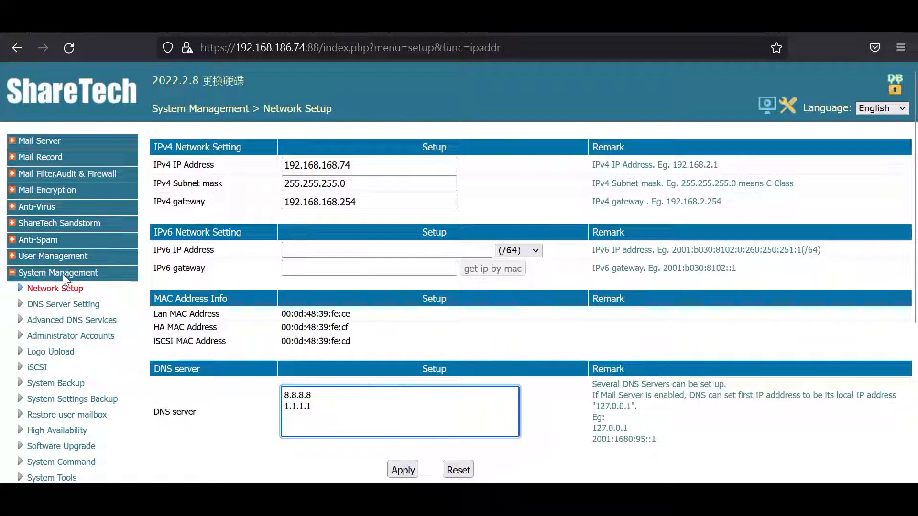
left_click(38, 289)
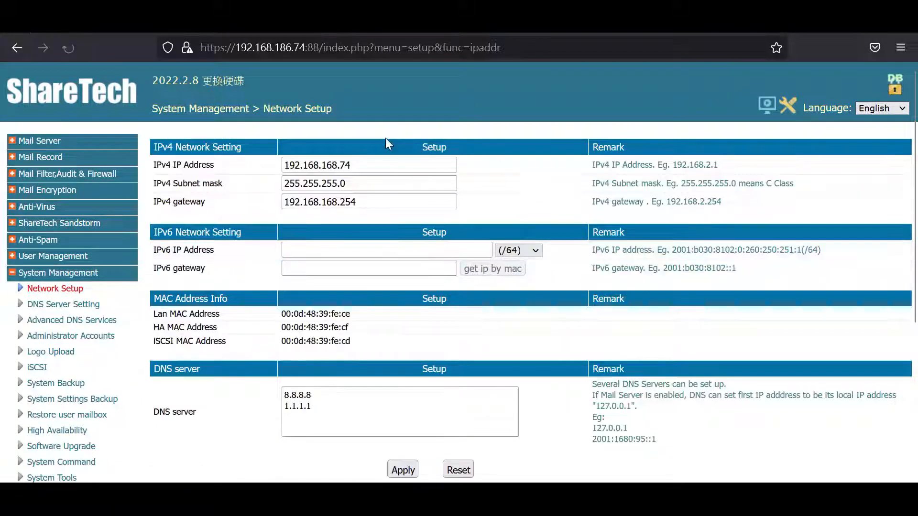
Review the IPv4 address, subnet mask, gateway and DNS server entries on the Network Setup page
left_click(323, 164)
double_click(323, 163)
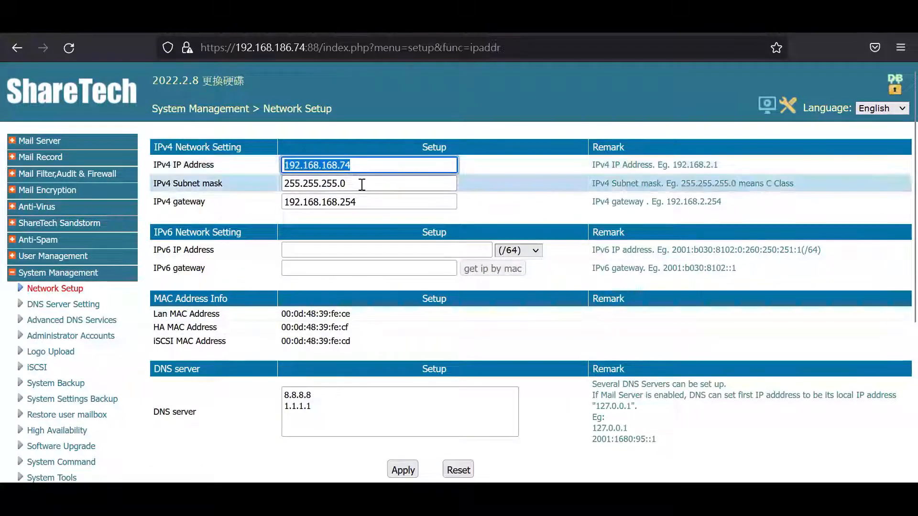
left_click(346, 186)
double_click(345, 187)
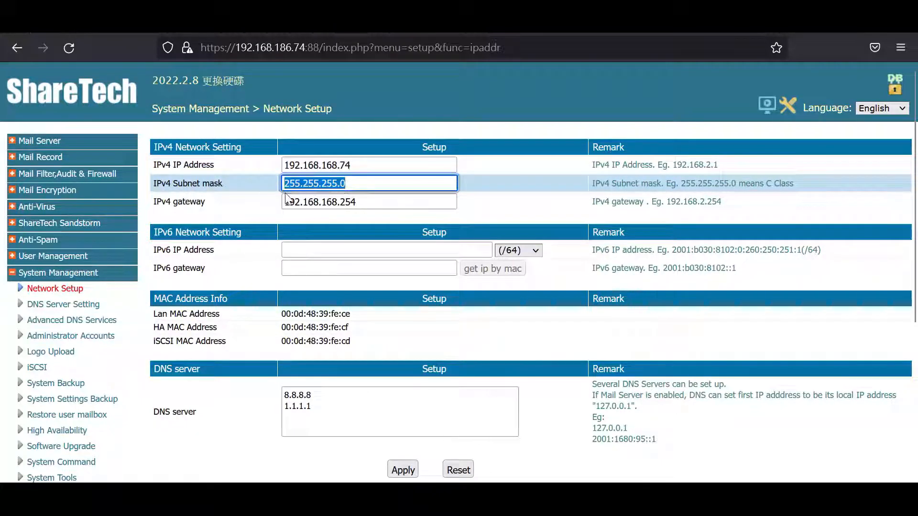
triple_click(364, 201)
scroll(338, 287, "down", 3)
left_click(316, 245)
key("ctrl+a")
left_click(352, 244)
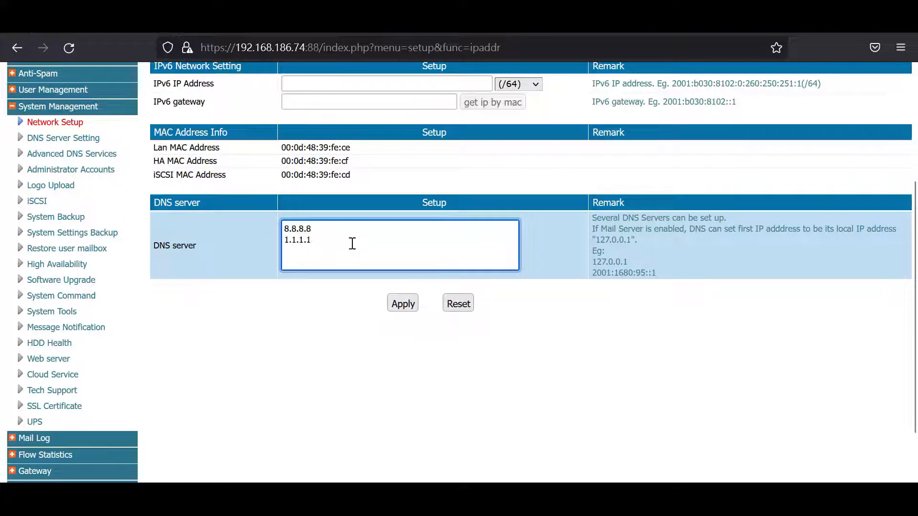
scroll(357, 257, "up", 3)
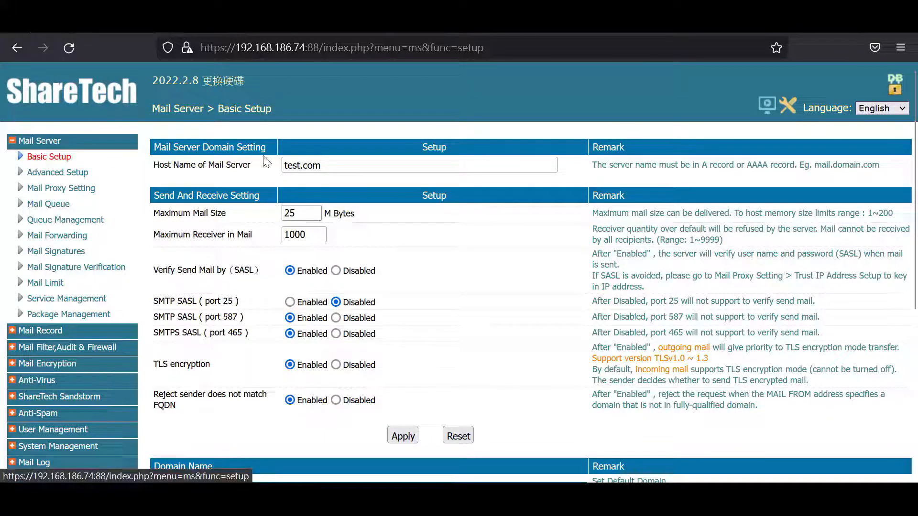
Set the Host Name of Mail Server to mail.test.com in the Mail Server's Basic Setup
left_click(284, 165)
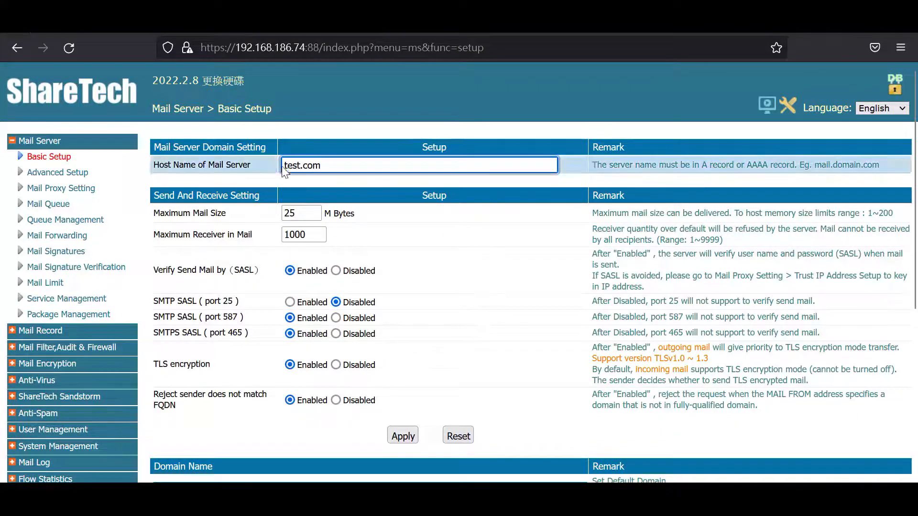
type("m")
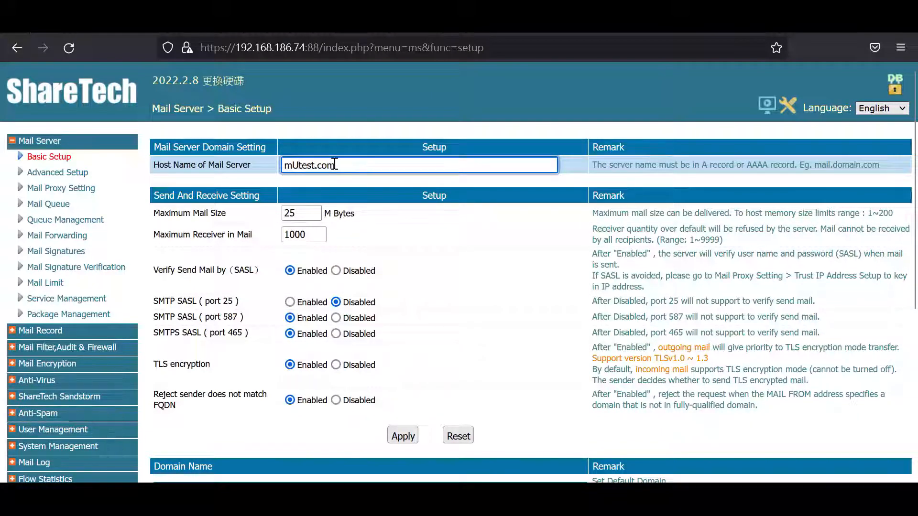
type("ail")
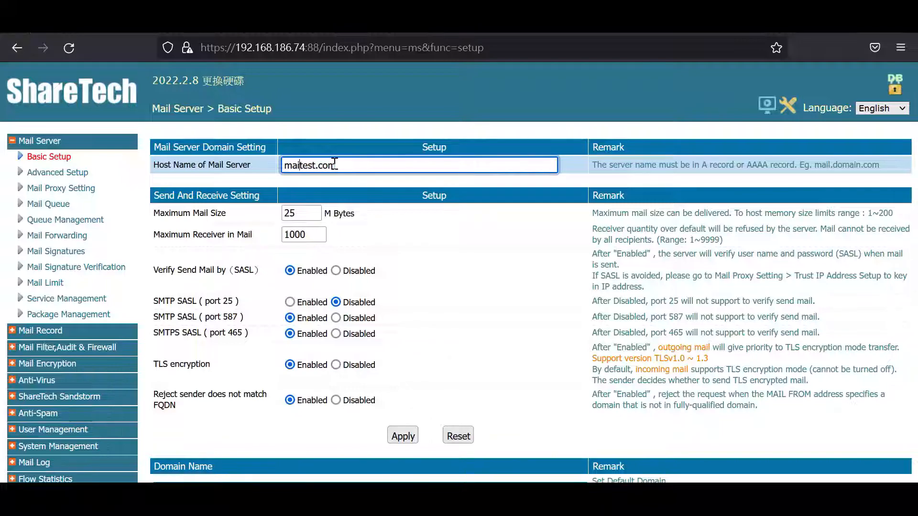
type(".")
scroll(471, 312, "down", 3)
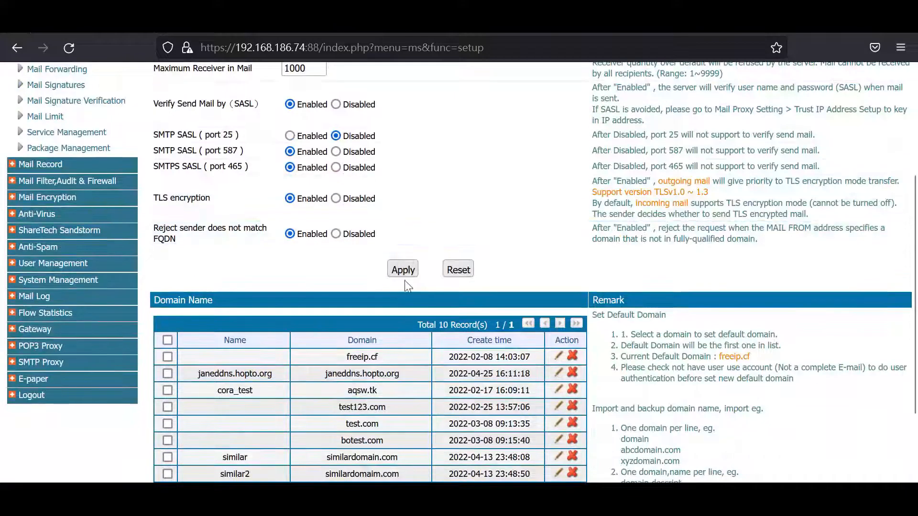
scroll(455, 318, "up", 3)
scroll(450, 320, "down", 6)
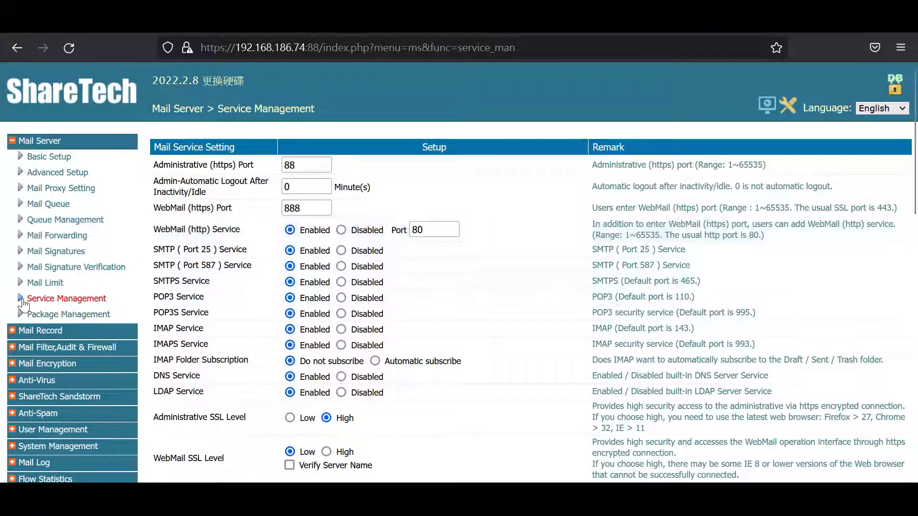
Examine the WebMail (https) port and the SMTPS and POP3S service settings on the Service Management page
double_click(302, 207)
left_click_drag(244, 212, 174, 210)
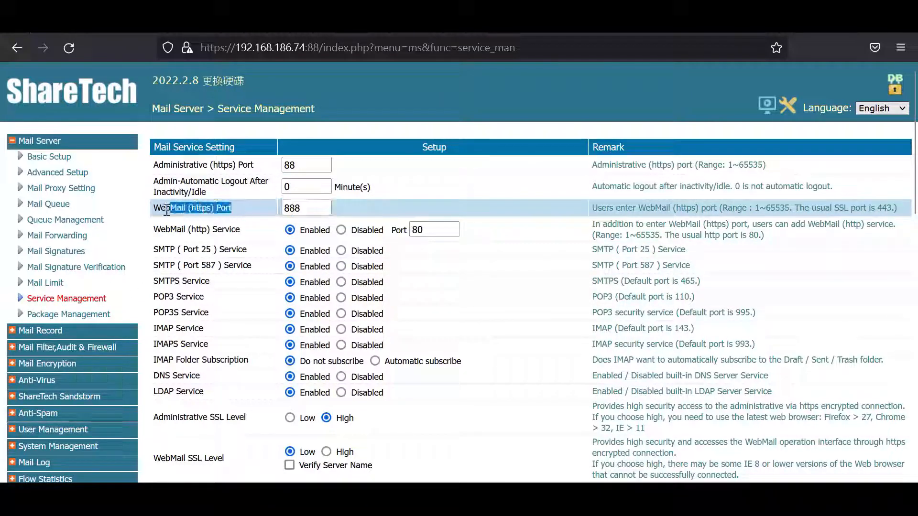
left_click(221, 284)
mouse_move(220, 283)
left_mouse_down()
mouse_move(164, 285)
mouse_move(214, 283)
left_mouse_up()
left_click(168, 285)
left_click(213, 283)
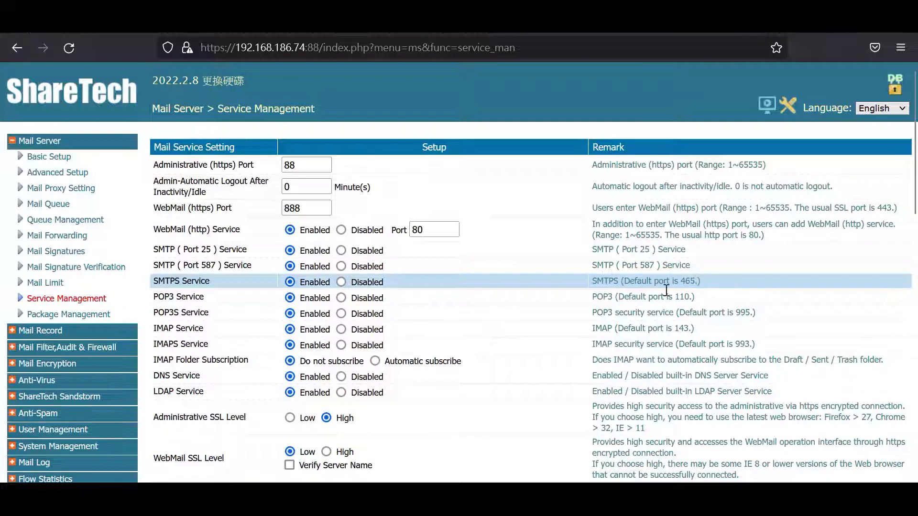
left_click_drag(210, 313, 148, 314)
left_click(216, 314)
double_click(739, 314)
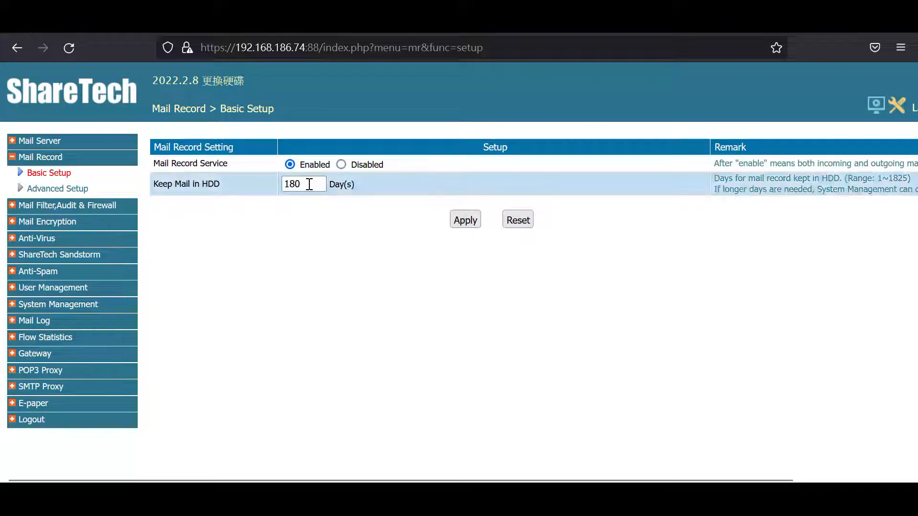
Check how many days mail is kept in HDD in the Mail Record's Basic Setup
left_click_drag(309, 184, 273, 183)
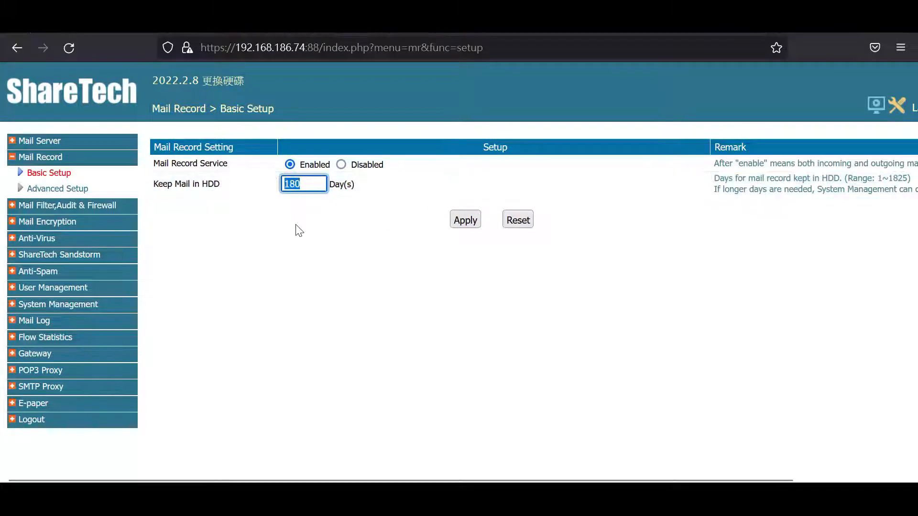
left_click(343, 230)
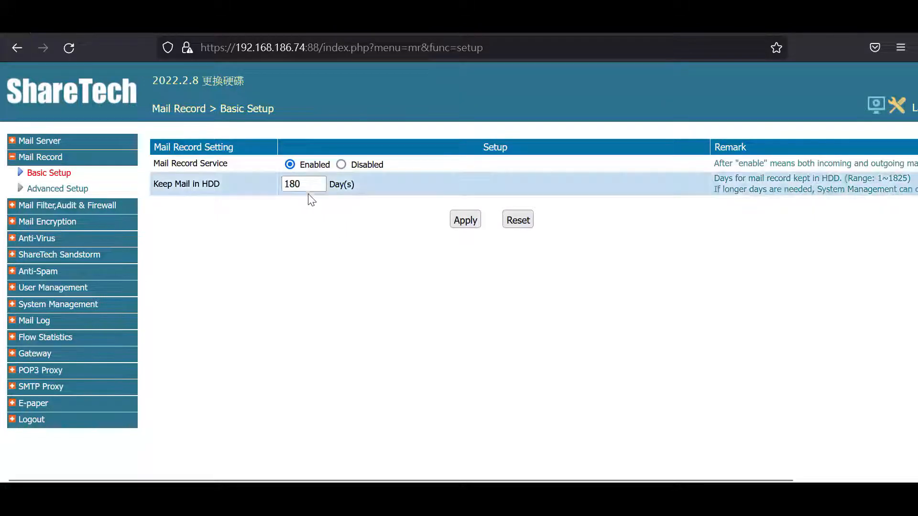
left_click_drag(311, 186, 269, 185)
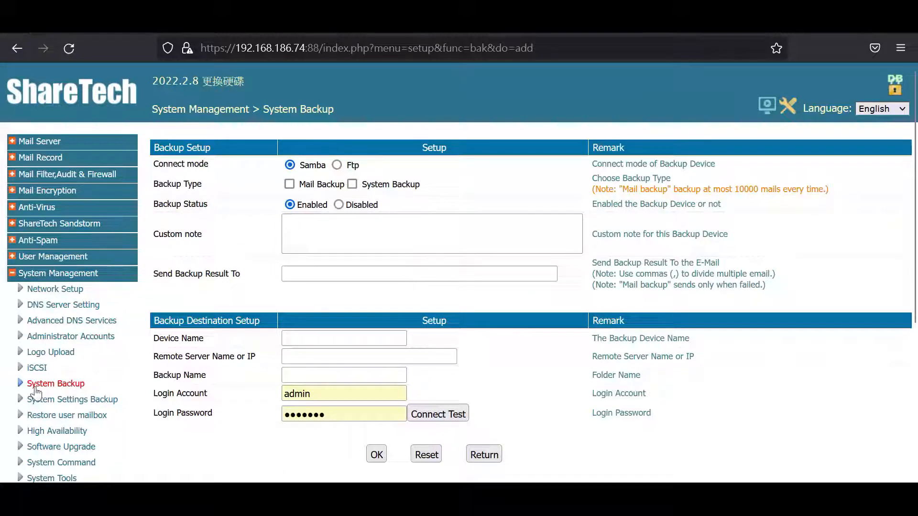
Open System Backup and start adding a new backup device
left_click(34, 383)
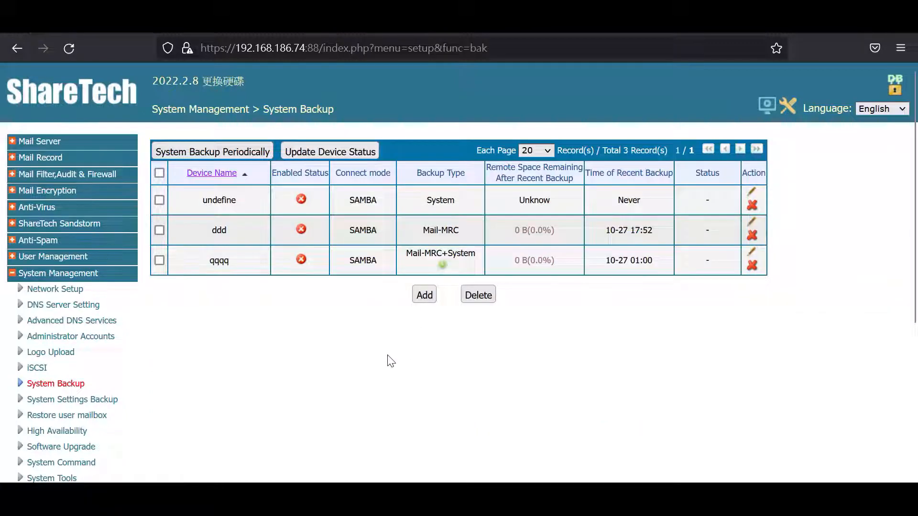
left_click(425, 301)
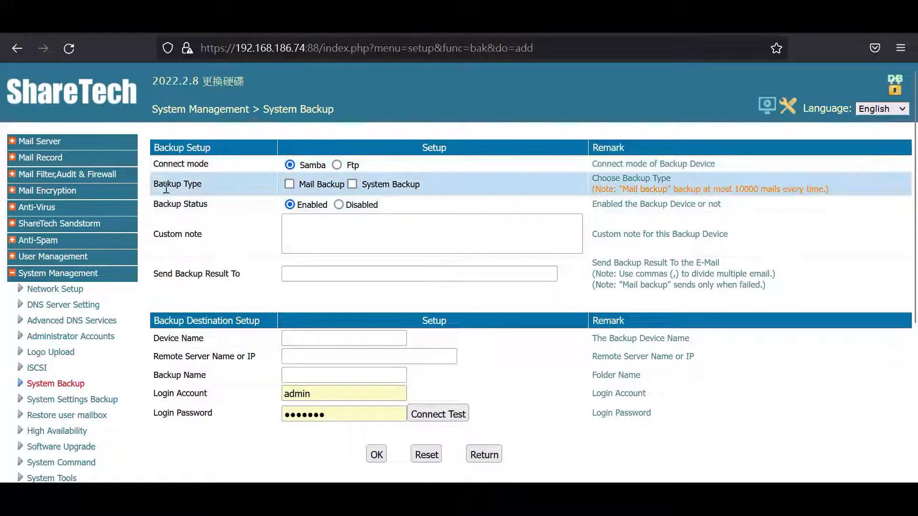
left_click_drag(154, 186, 220, 186)
left_click(220, 185)
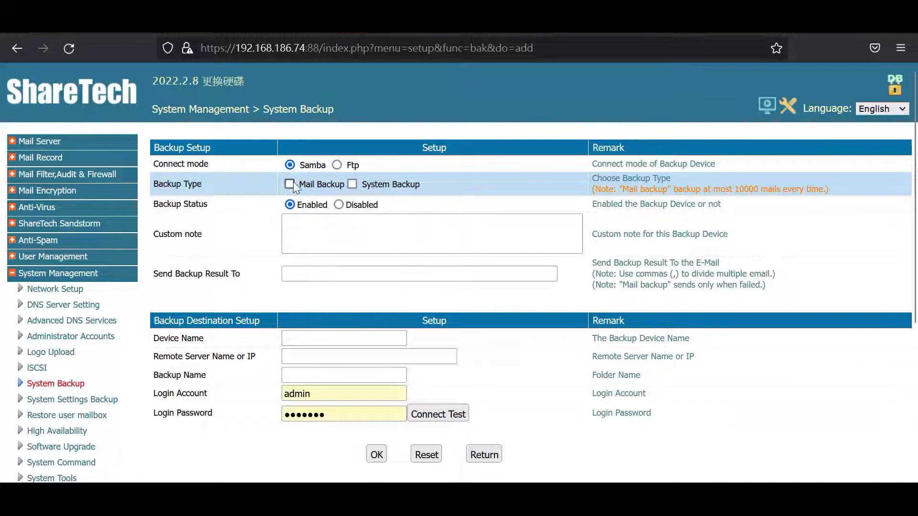
Select both Mail Backup and System Backup as the backup types of the new device
left_click(290, 184)
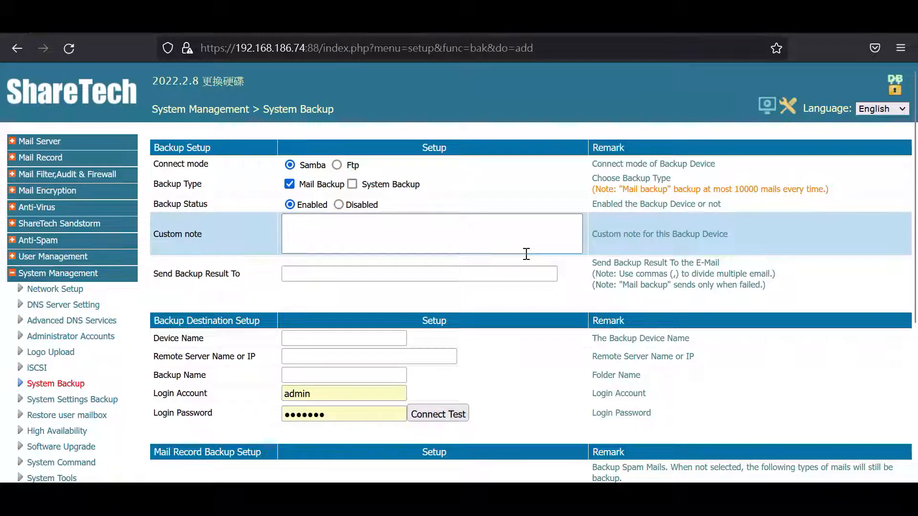
scroll(526, 254, "down", 3)
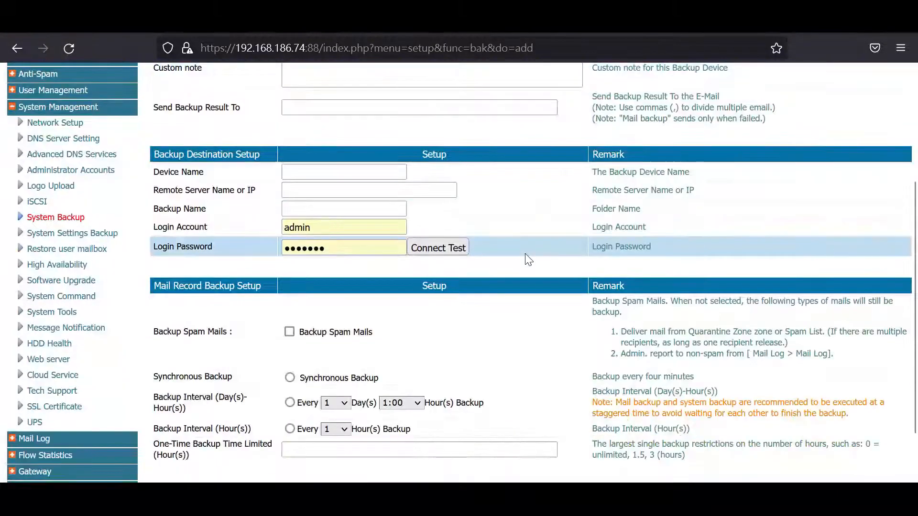
scroll(528, 259, "up", 2)
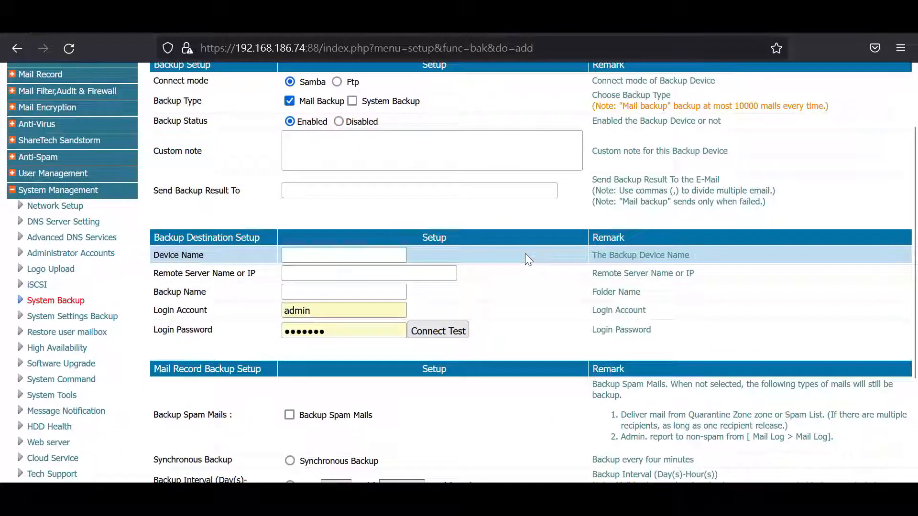
scroll(232, 256, "down", 3)
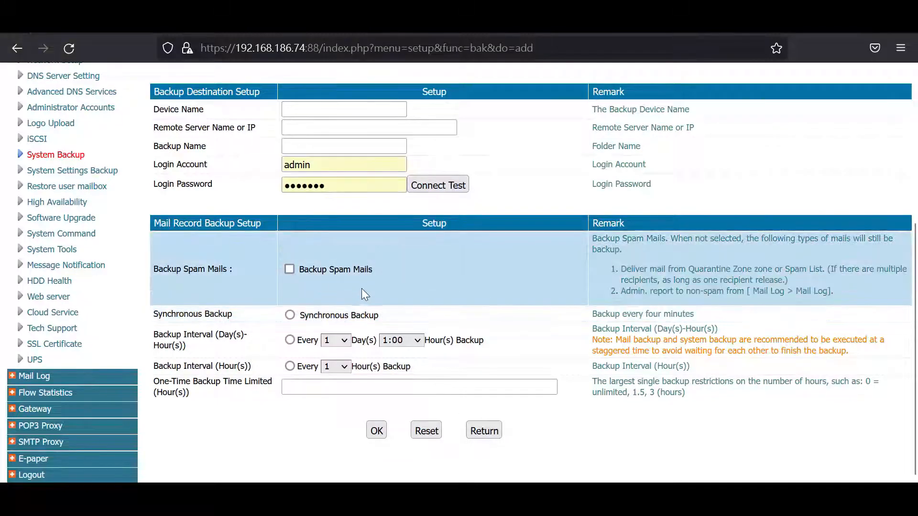
scroll(358, 288, "up", 5)
left_click(352, 184)
Include System Setup and Mail log in the system backup's Backup Option, leaving Mail unselected
scroll(440, 243, "down", 10)
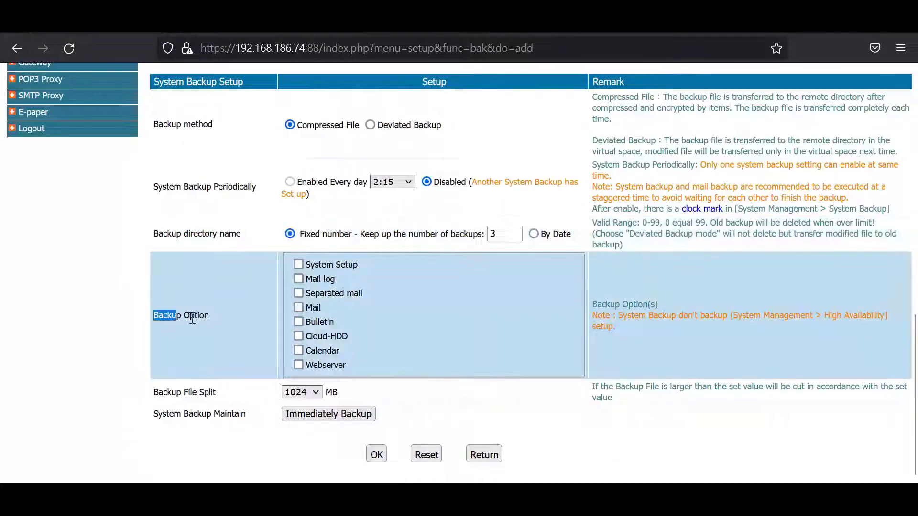
left_click(217, 317)
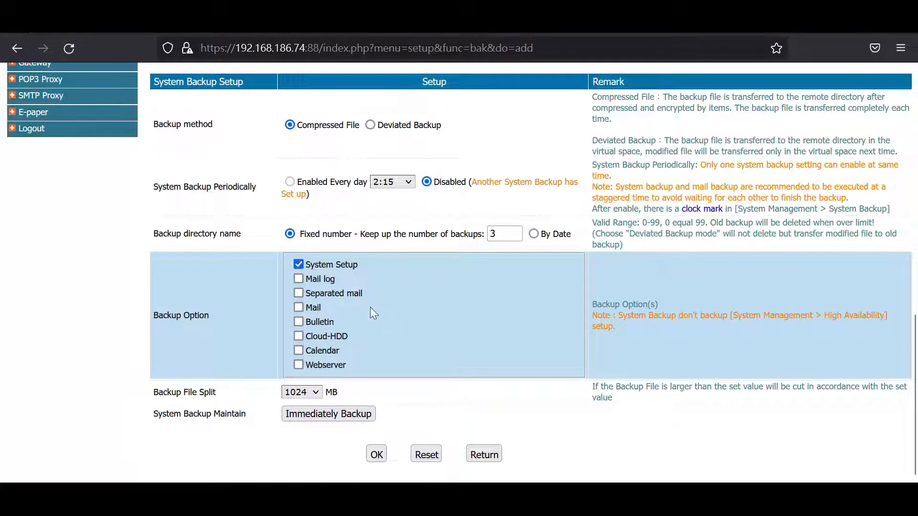
left_click(298, 279)
left_click(302, 308)
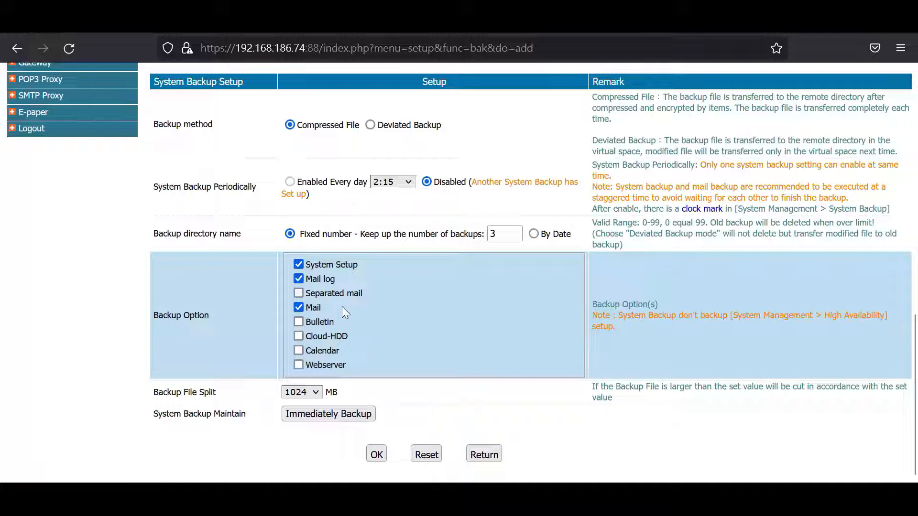
left_click(309, 307)
scroll(382, 298, "up", 2)
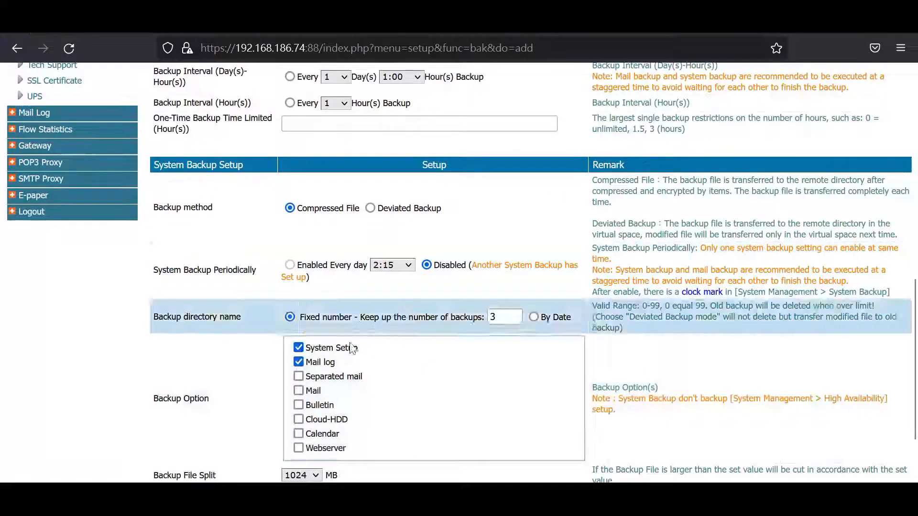
left_click_drag(319, 389, 306, 388)
left_click(365, 383)
Set the mail record backup to run at an interval of every 1 day at 1:00
scroll(384, 376, "up", 8)
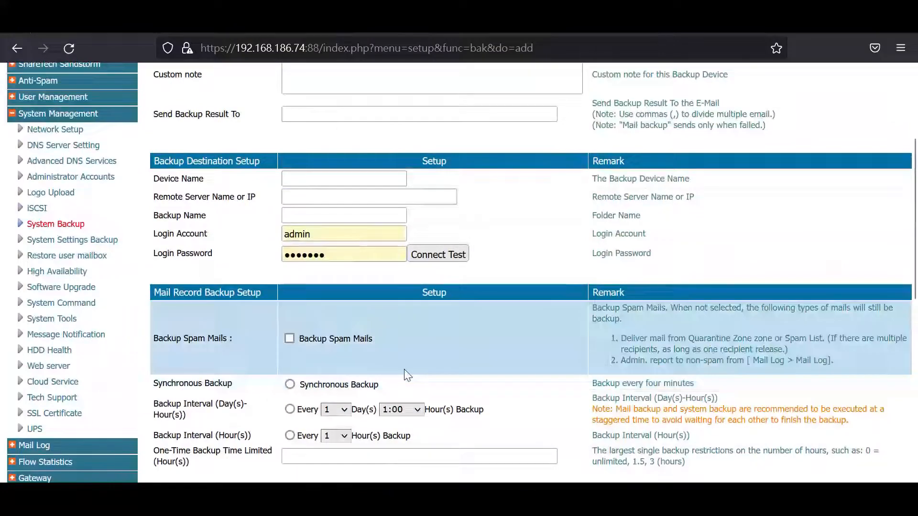
scroll(381, 379, "up", 4)
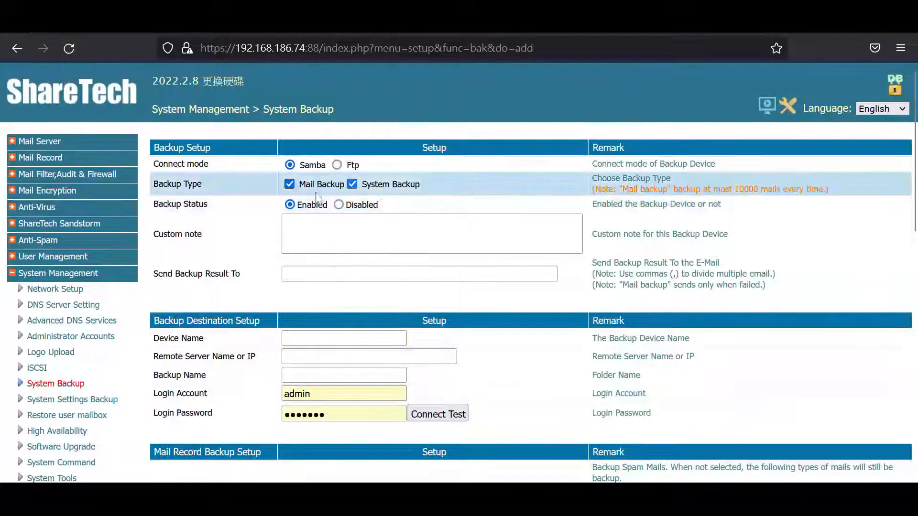
scroll(372, 192, "down", 6)
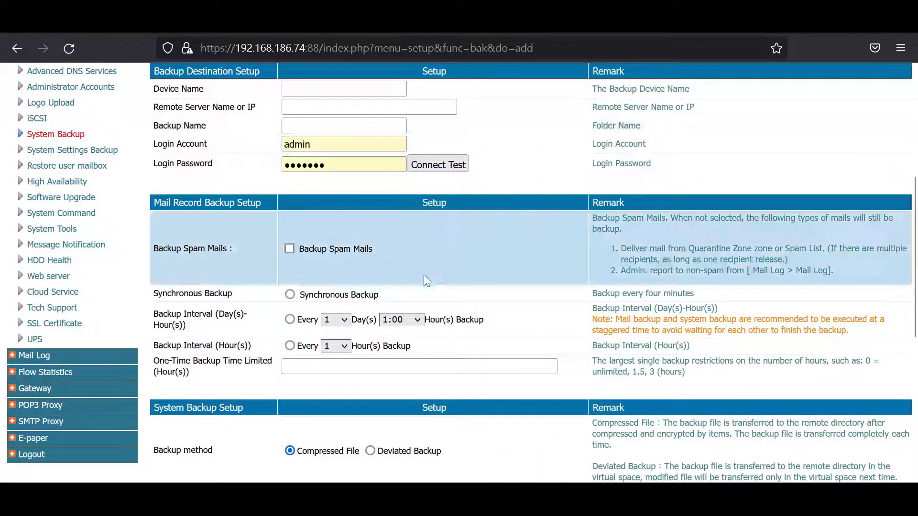
scroll(363, 305, "down", 4)
scroll(358, 283, "up", 4)
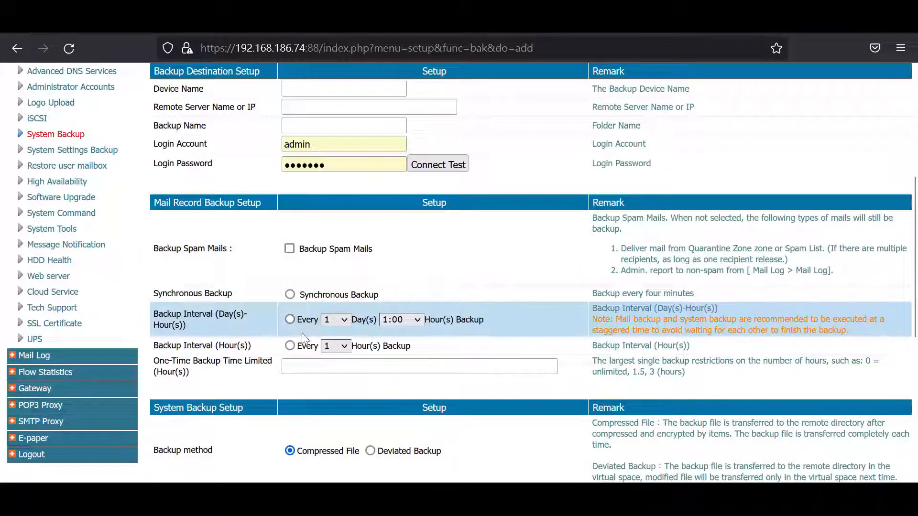
left_click(290, 320)
scroll(299, 306, "down", 2)
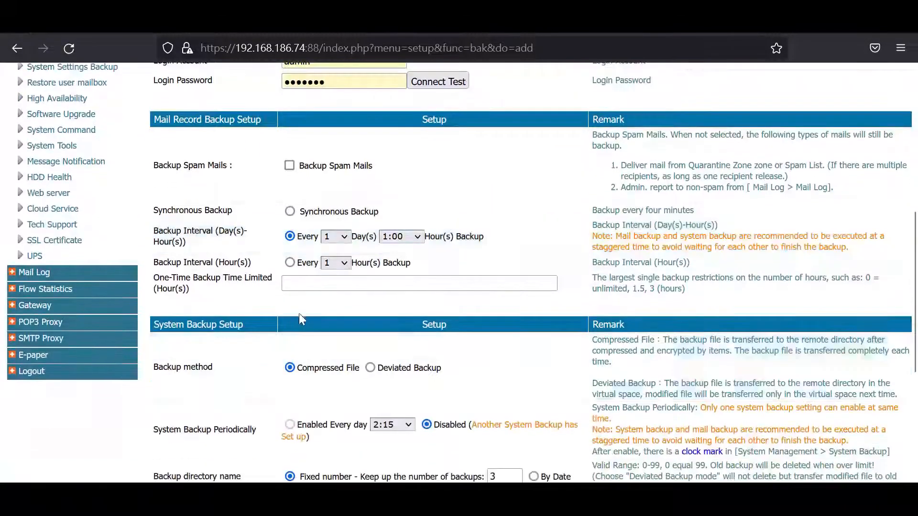
scroll(296, 280, "down", 4)
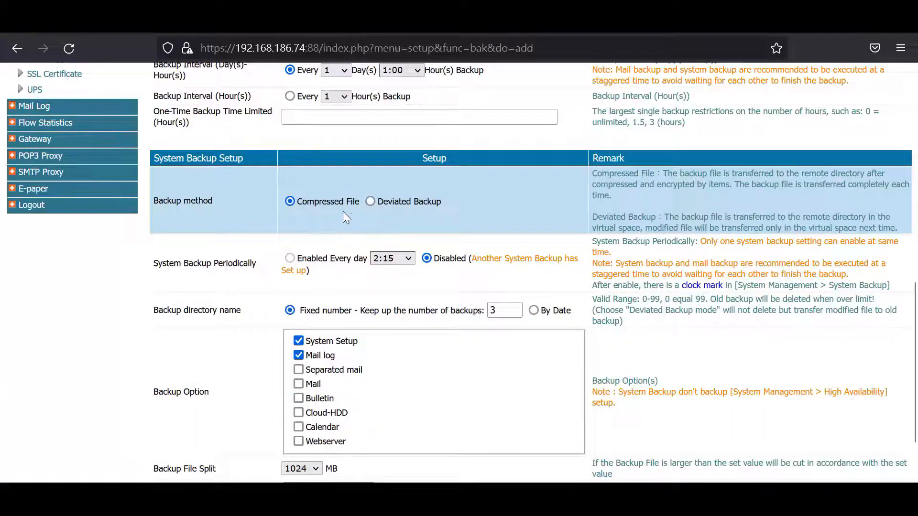
scroll(414, 262, "up", 12)
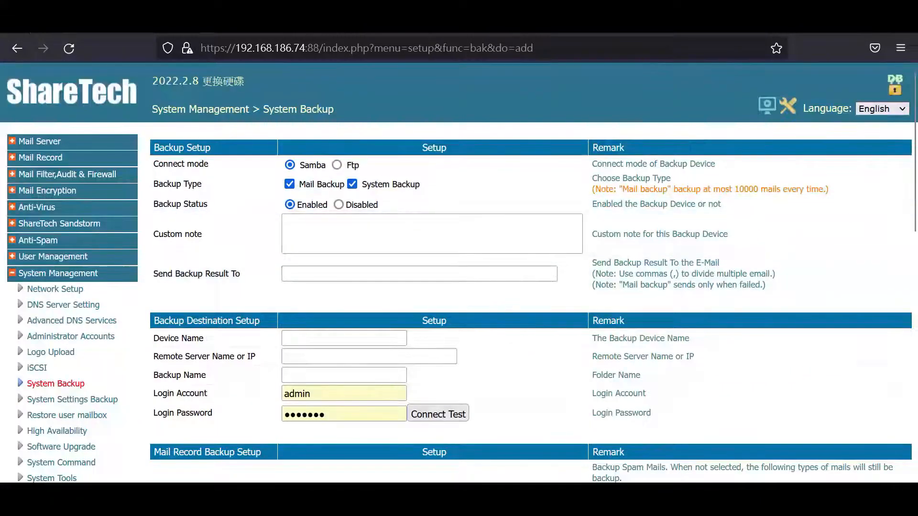